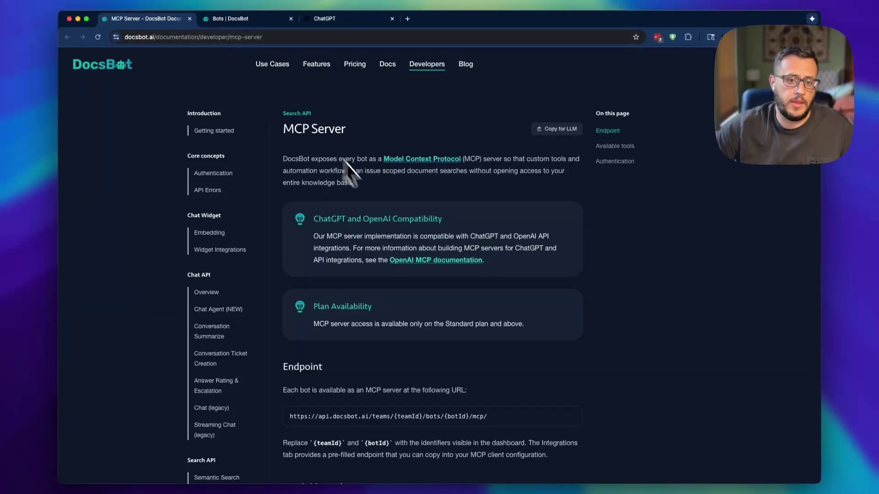
# Switch to the DocsBot bot page and copy its MCP server URL from Integrations & Sharing
pyautogui.scroll(-1, 405, 221)
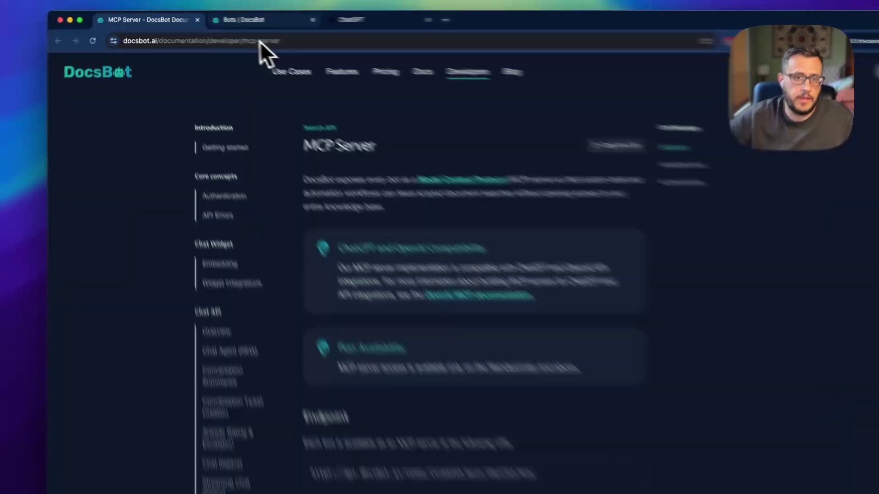
pyautogui.click(247, 20)
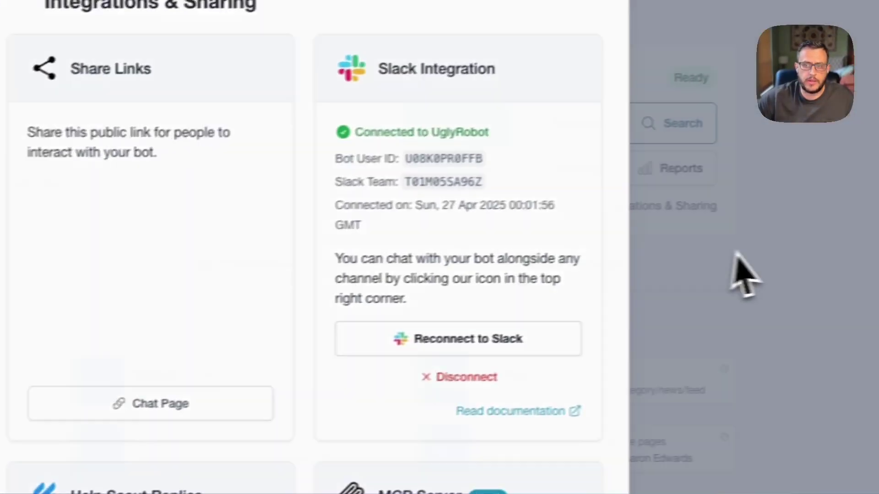
pyautogui.click(737, 282)
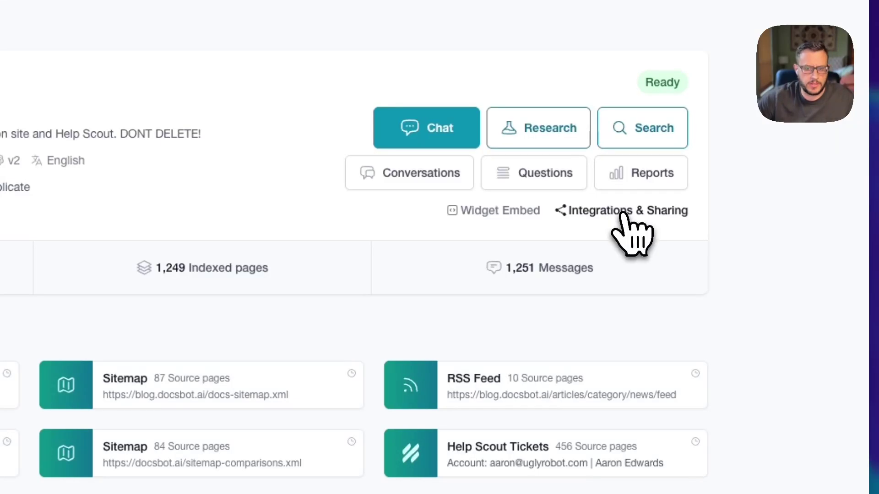
pyautogui.click(624, 214)
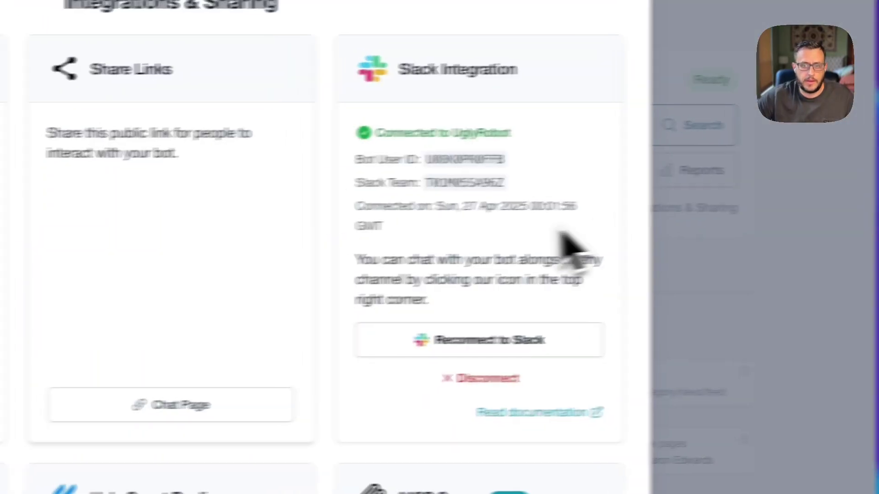
pyautogui.scroll(-5, 435, 259)
pyautogui.scroll(1, 437, 273)
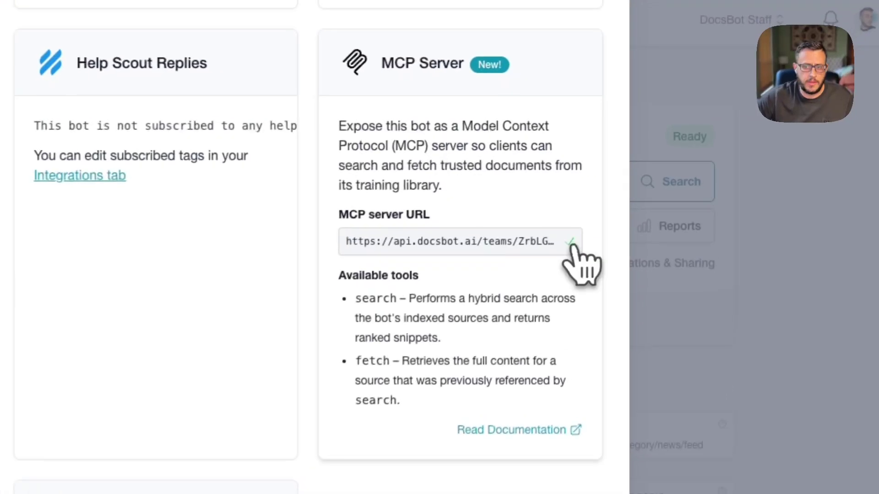
pyautogui.click(653, 176)
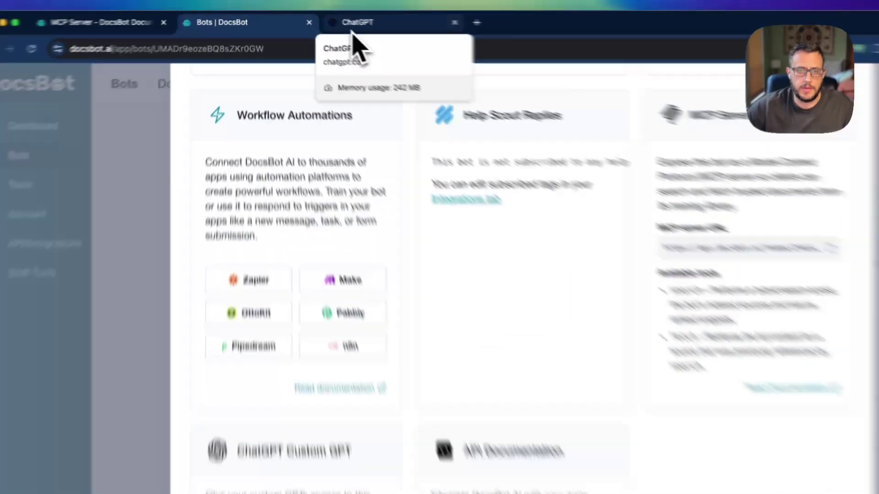
# Switch to ChatGPT, add sources to the message, and choose to connect more sources
pyautogui.click(323, 21)
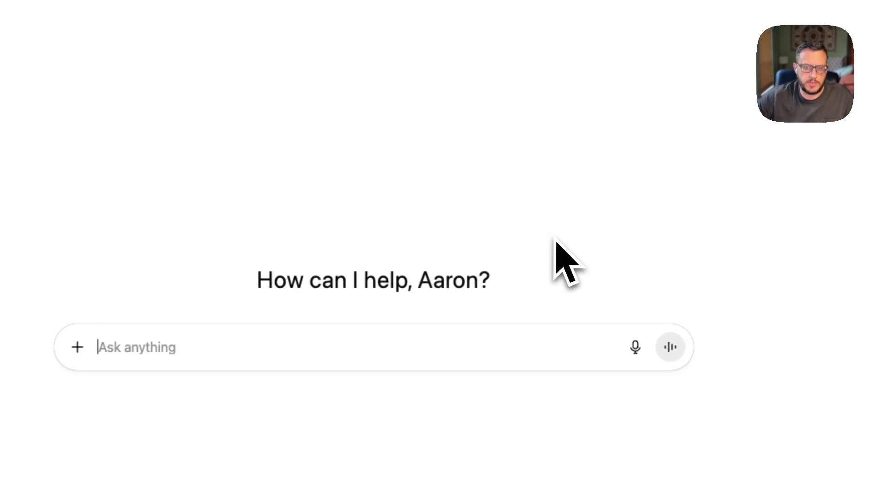
pyautogui.click(75, 348)
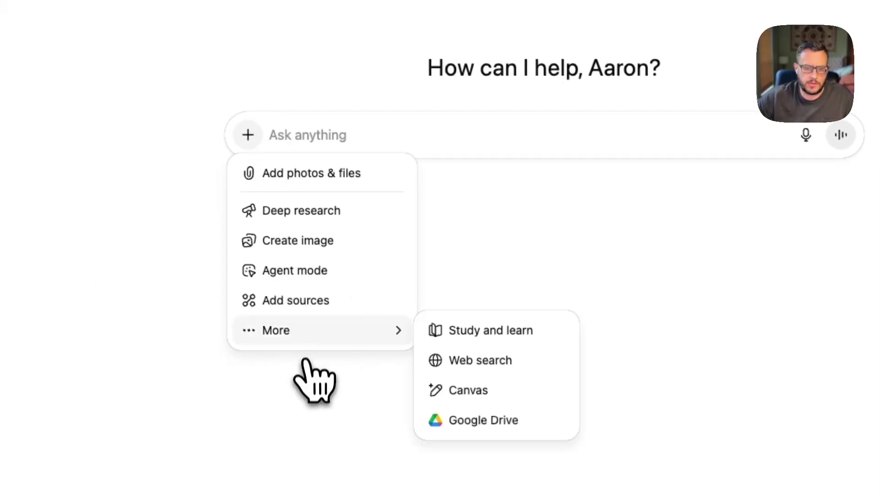
pyautogui.click(304, 305)
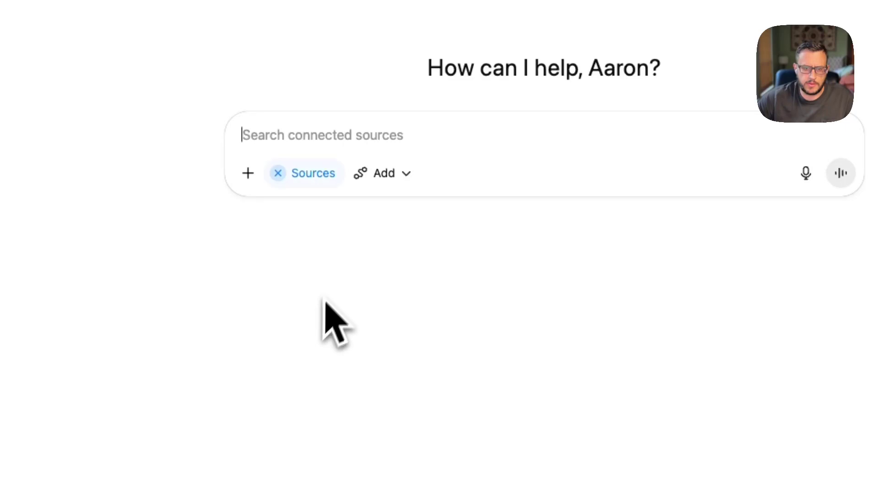
pyautogui.click(363, 180)
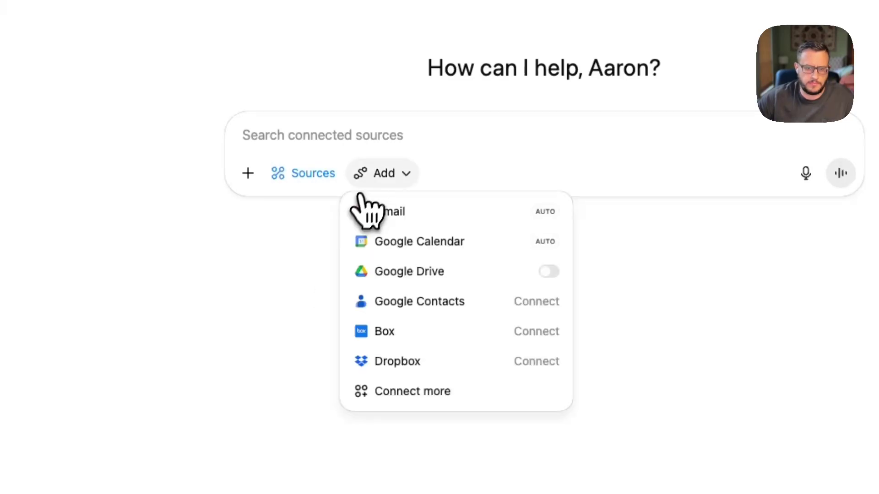
pyautogui.click(436, 374)
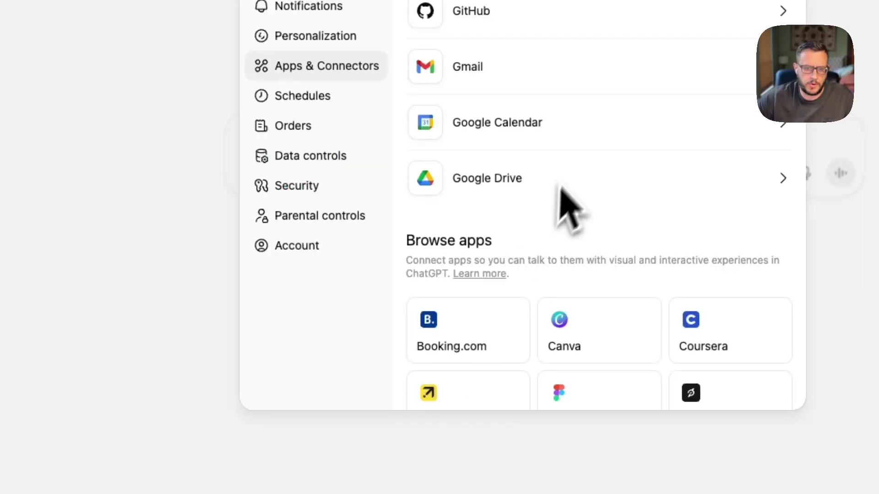
# Enable Developer mode in the advanced settings for apps and connectors
pyautogui.scroll(-5, 563, 91)
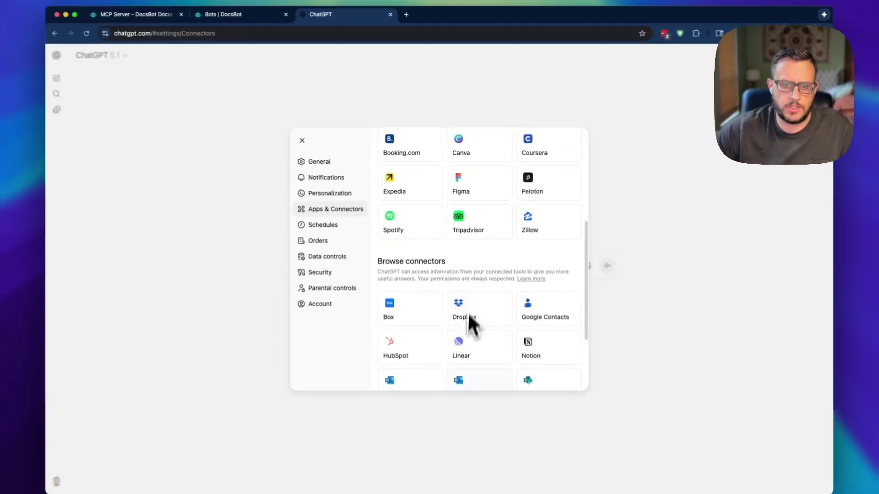
pyautogui.scroll(-3, 474, 311)
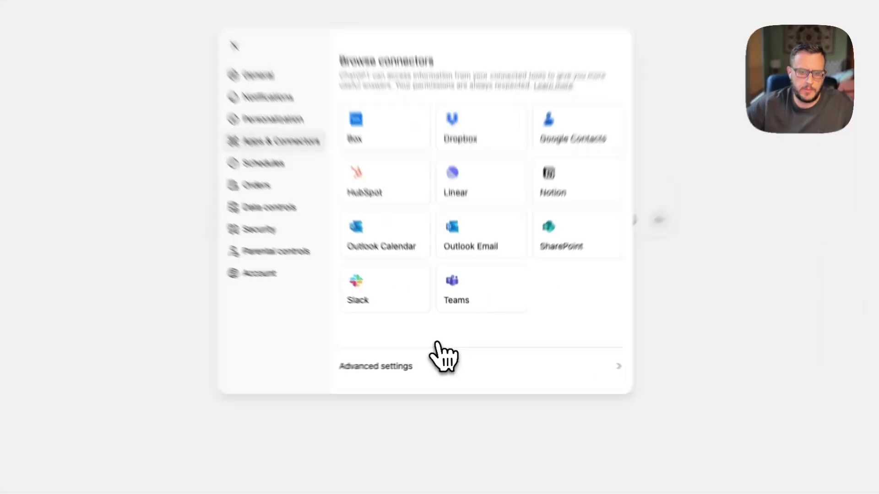
pyautogui.click(437, 361)
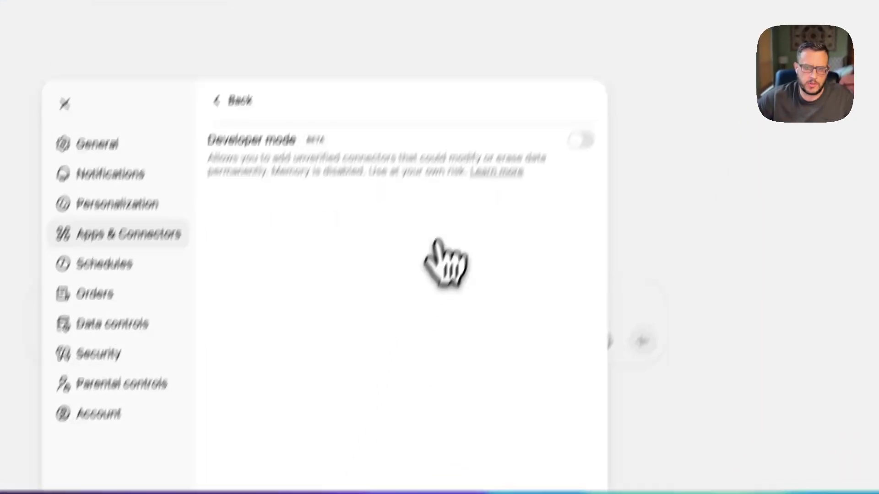
pyautogui.click(576, 142)
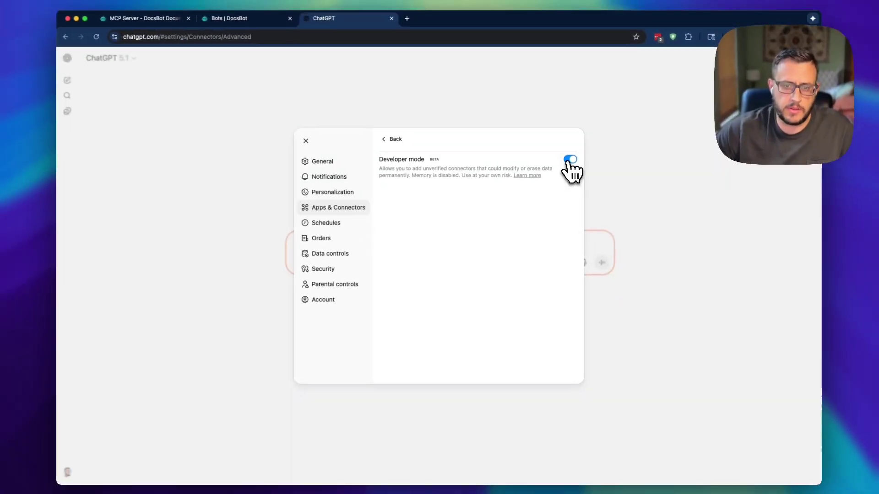
# Start a new custom connector and paste the copied DocsBot address as its MCP server URL
pyautogui.click(387, 139)
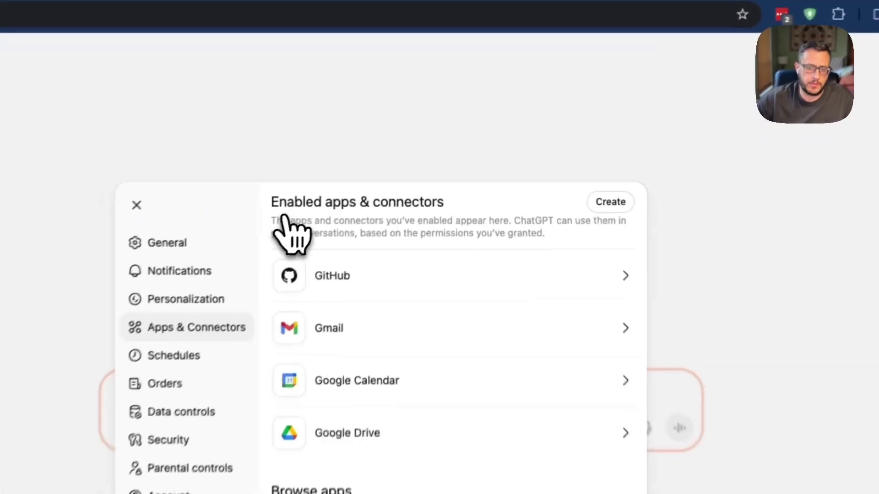
pyautogui.click(616, 214)
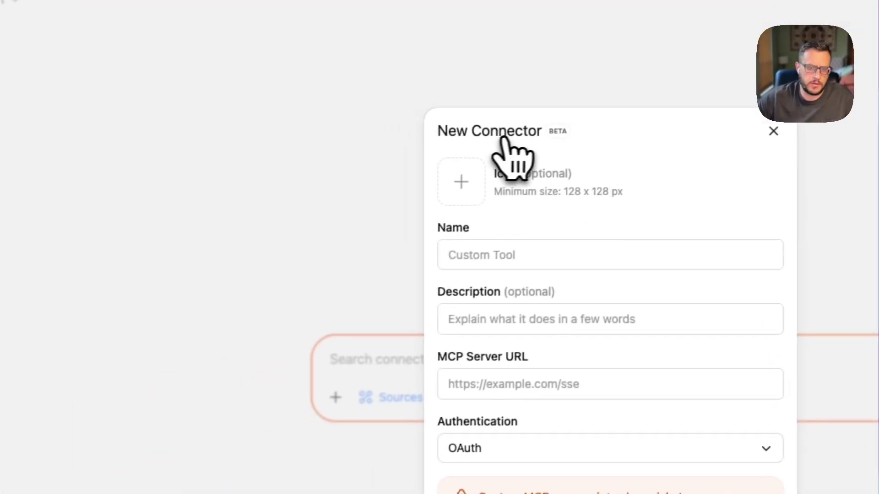
pyautogui.click(531, 380)
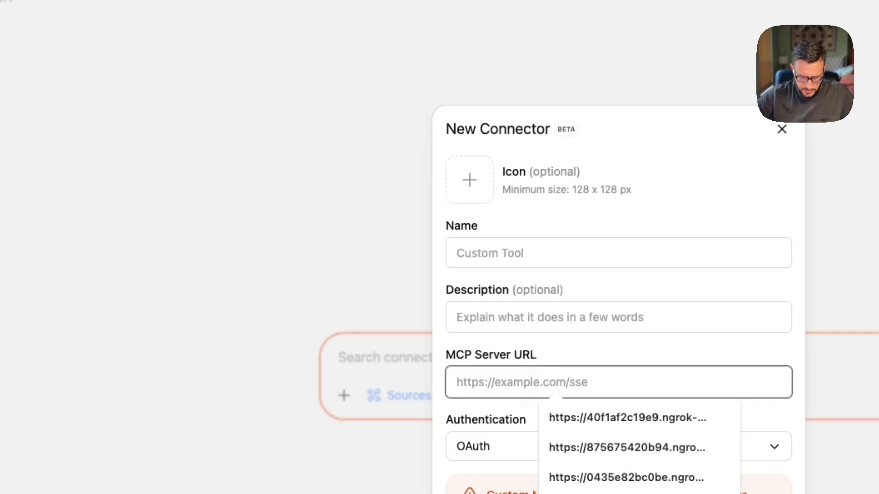
pyautogui.press('super+v')
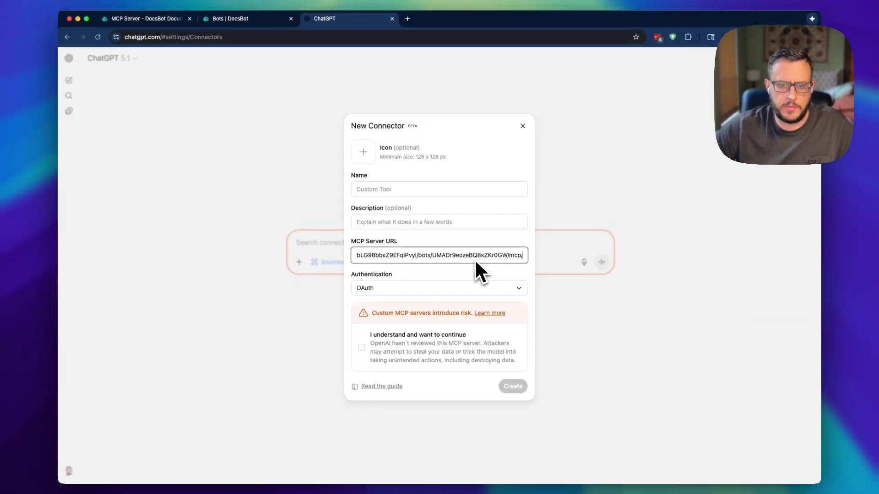
# Name the connector "DocsBot" and set its description to "Searches my documentation"
pyautogui.click(401, 190)
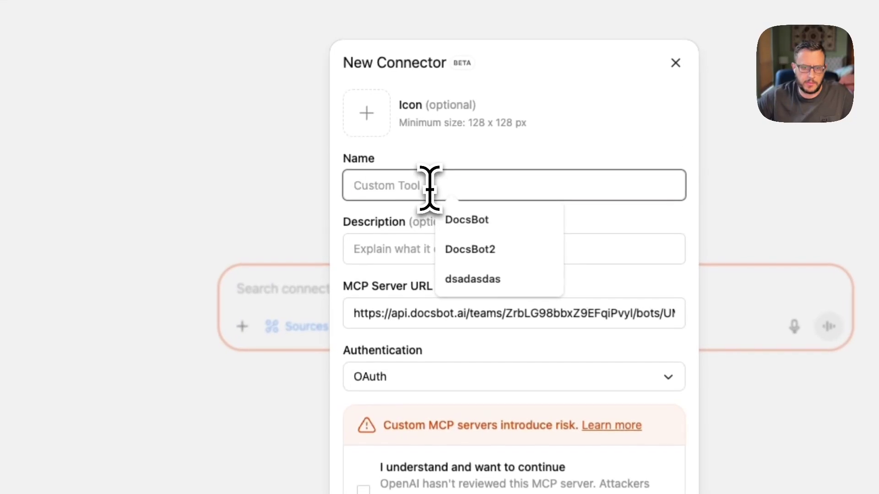
pyautogui.click(469, 220)
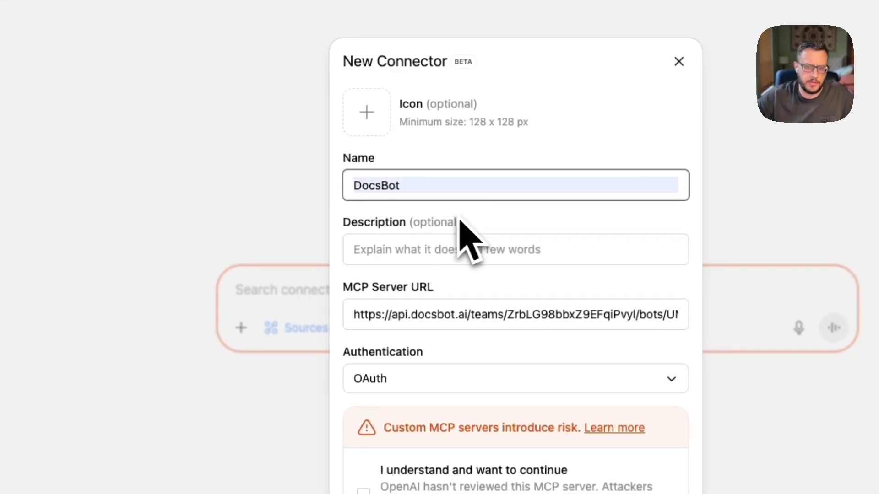
pyautogui.click(408, 250)
pyautogui.click(471, 285)
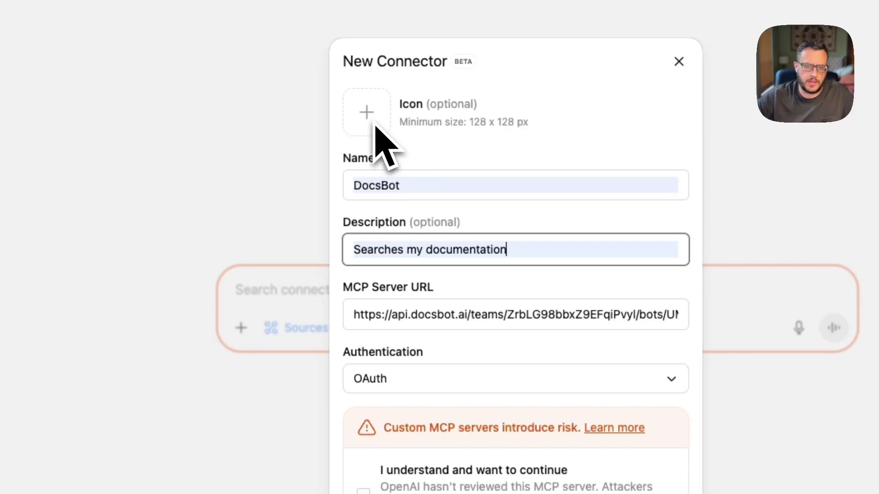
# Set the new connector's authentication to No authentication
pyautogui.scroll(-5, 440, 283)
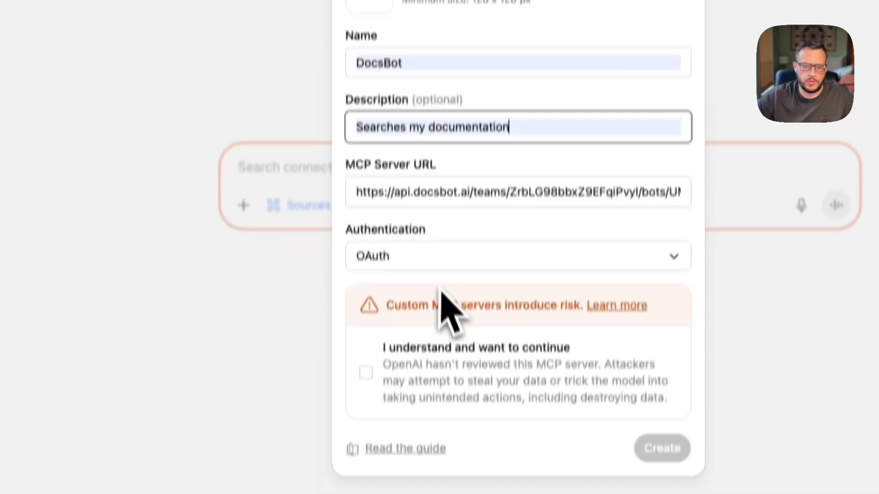
pyautogui.click(455, 215)
pyautogui.click(457, 200)
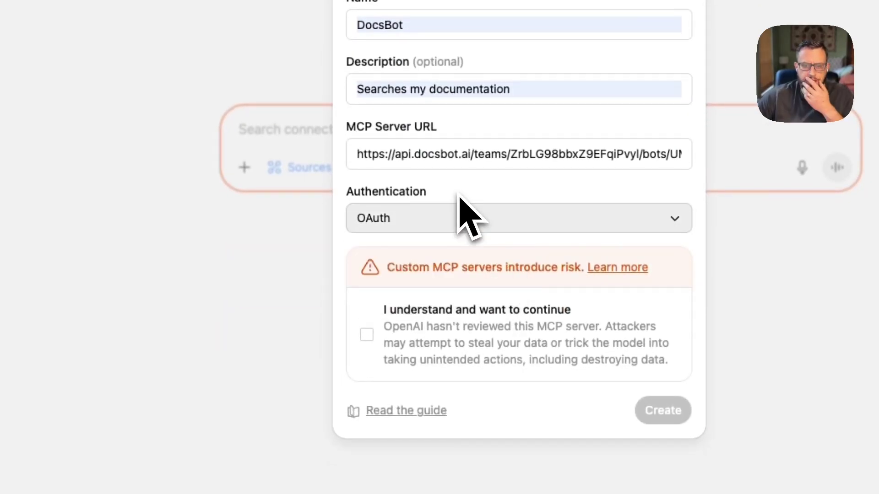
pyautogui.click(455, 218)
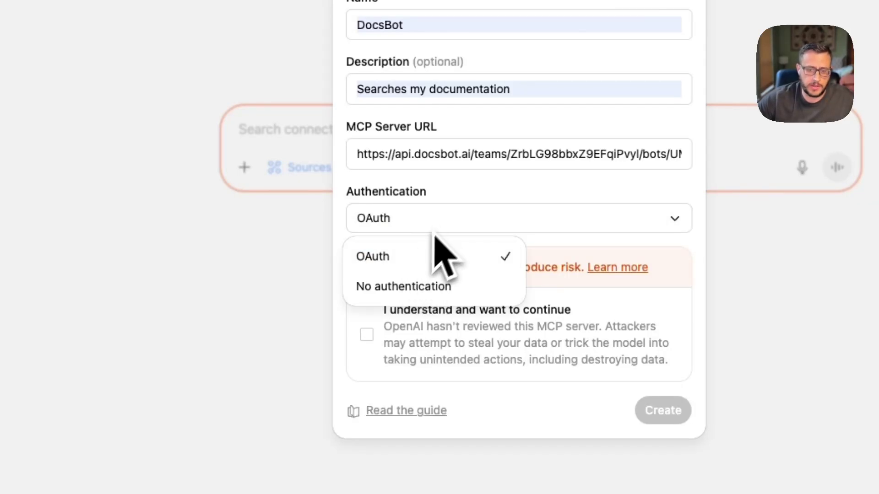
pyautogui.click(449, 202)
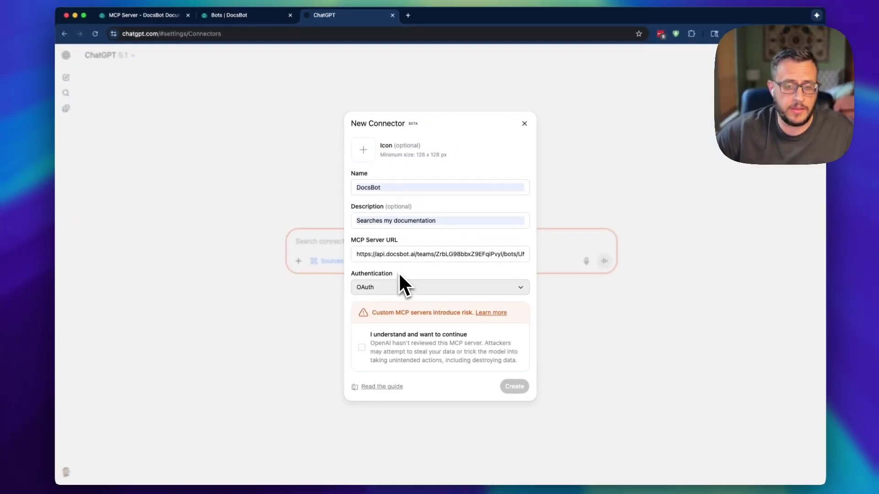
pyautogui.click(403, 288)
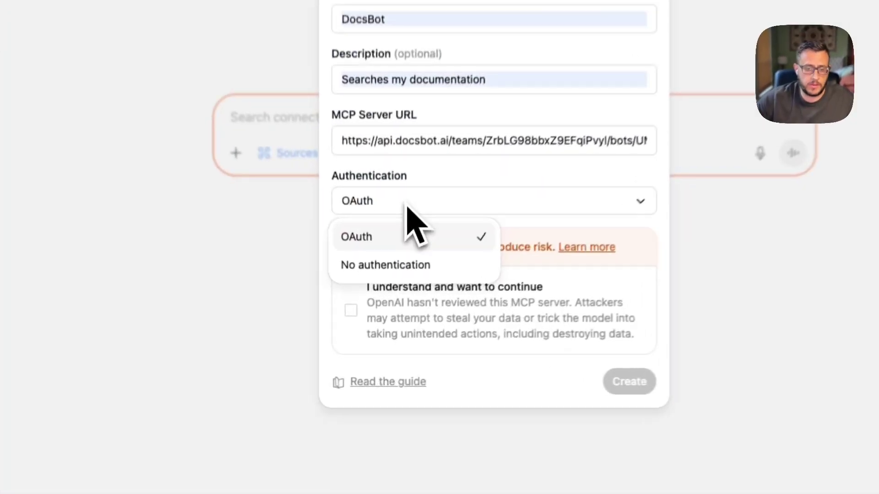
pyautogui.click(380, 249)
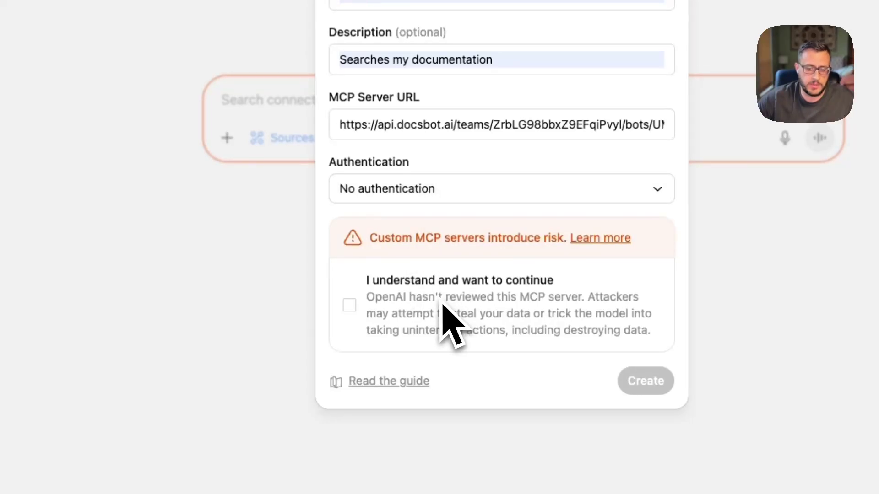
# Acknowledge the custom MCP server risk and create the connector
pyautogui.click(349, 305)
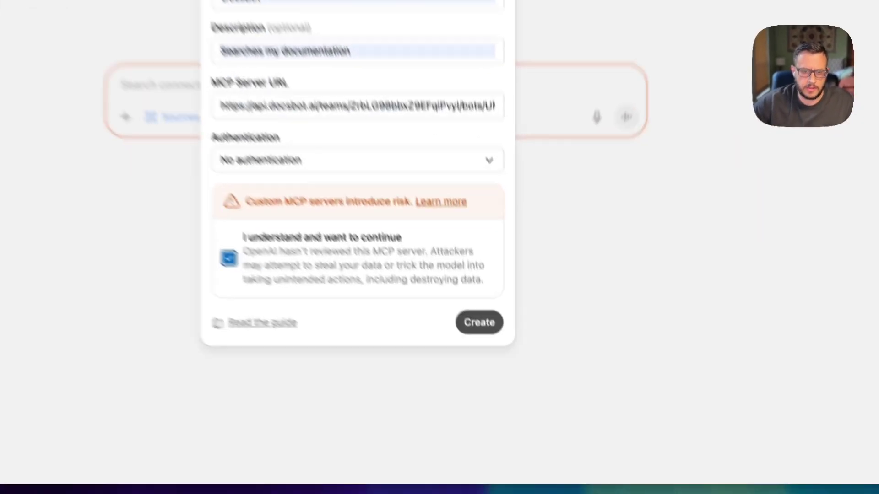
pyautogui.click(516, 389)
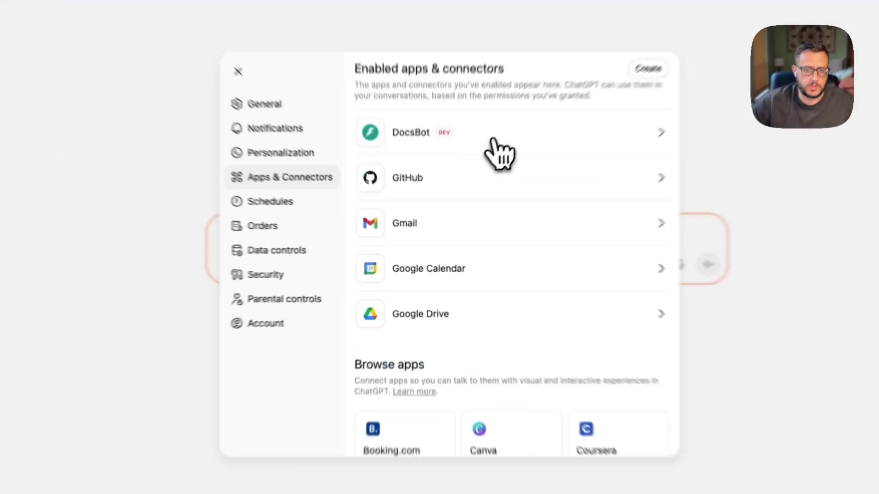
# Review the DocsBot connector's information and available actions, and close the settings
pyautogui.click(472, 183)
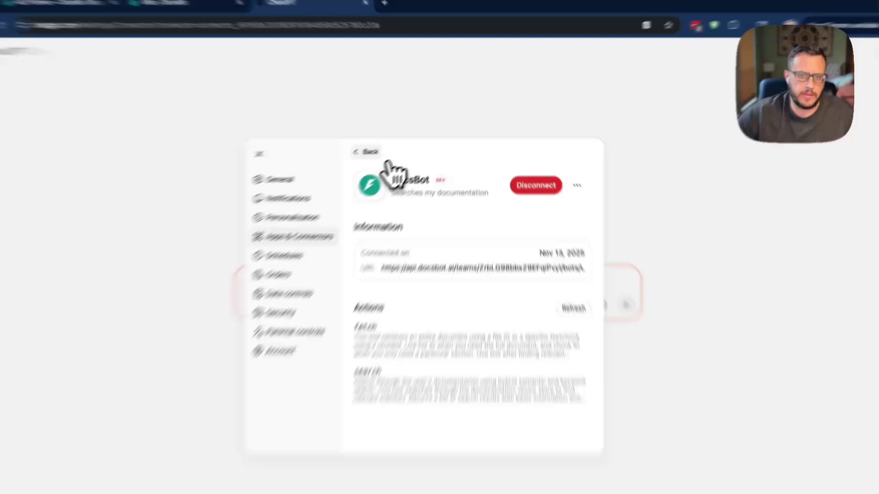
pyautogui.click(395, 139)
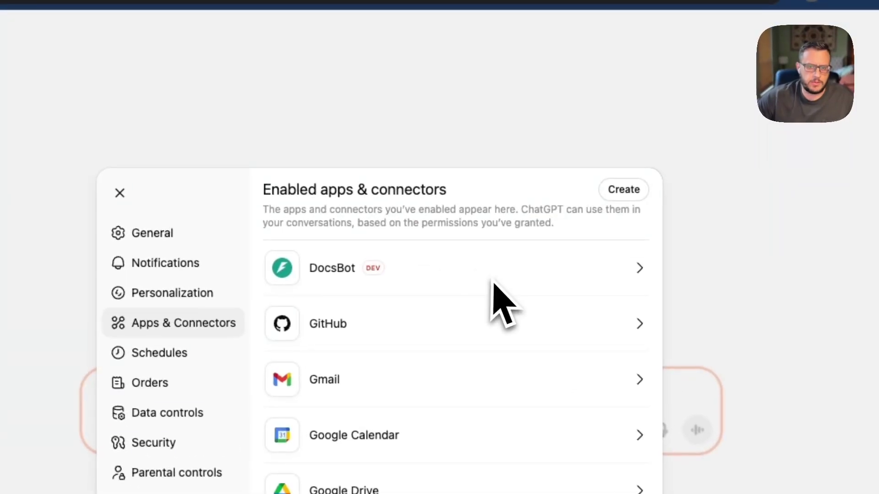
pyautogui.click(120, 192)
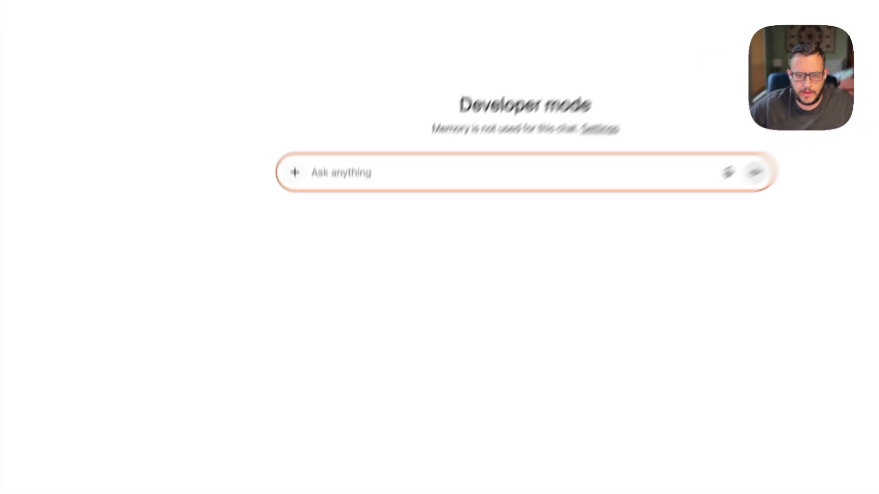
# Enable the DocsBot connector in the chat and request a library-based comparison table of the old Legacy Pro and standard plans, including standard's new features
pyautogui.click(295, 172)
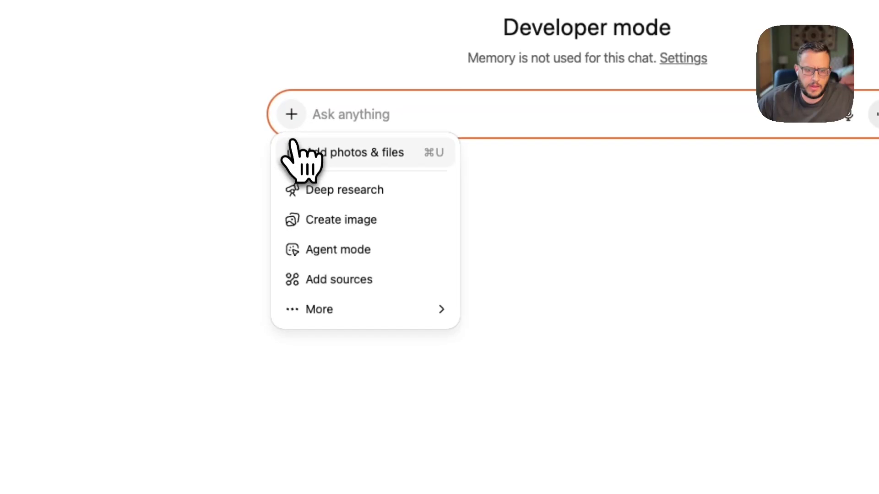
pyautogui.moveTo(341, 325)
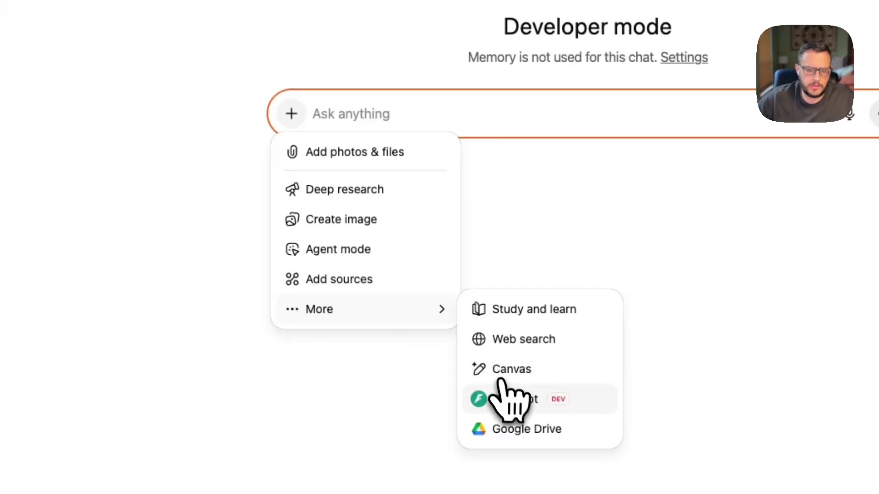
pyautogui.click(507, 397)
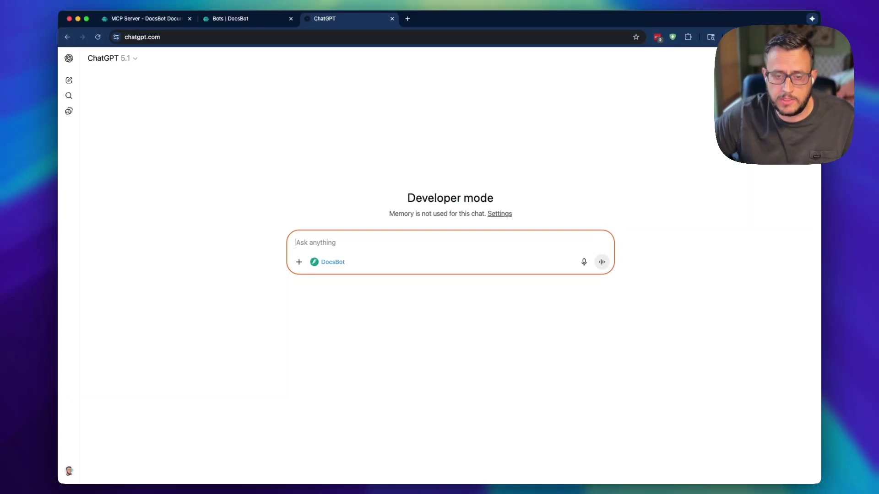
pyautogui.write('I want you to search my DocsBot library and create a comparison table between the old Legacy Pro plan and the standard plan, and what all the new features are available to standard?')
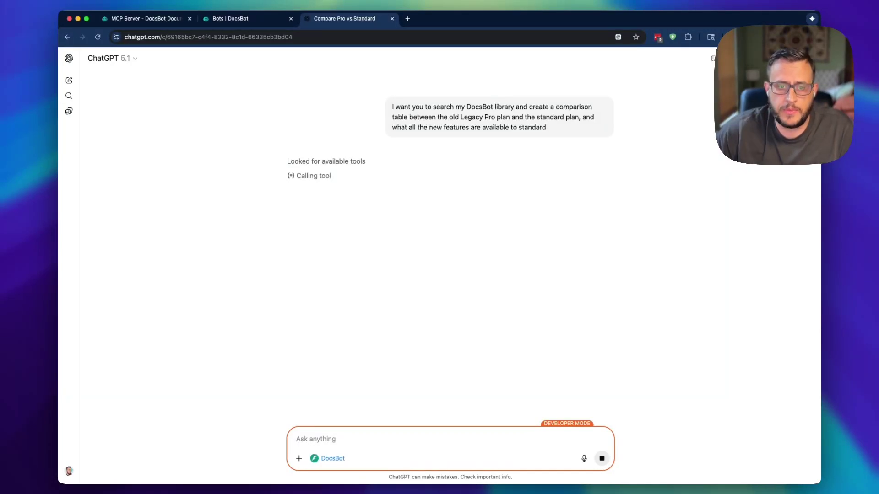
# Examine the request and response of DocsBot's search and fetch tool calls, including the full text of the fetched document
pyautogui.click(313, 176)
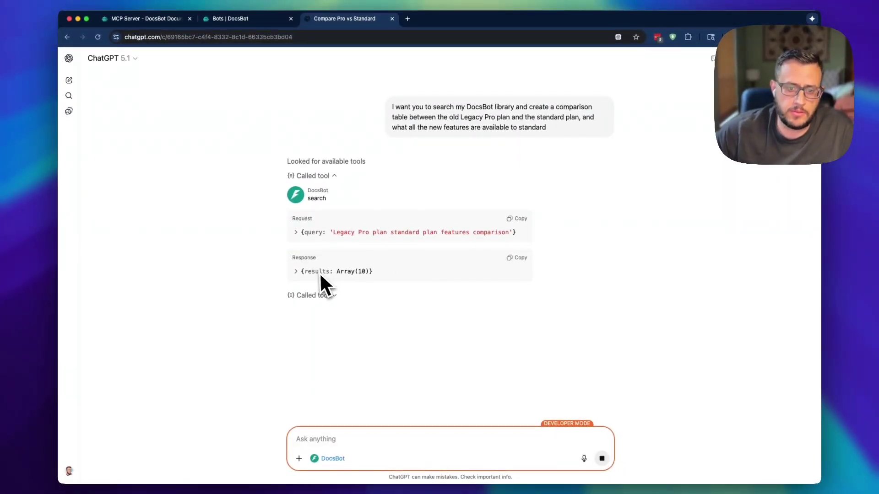
pyautogui.click(330, 295)
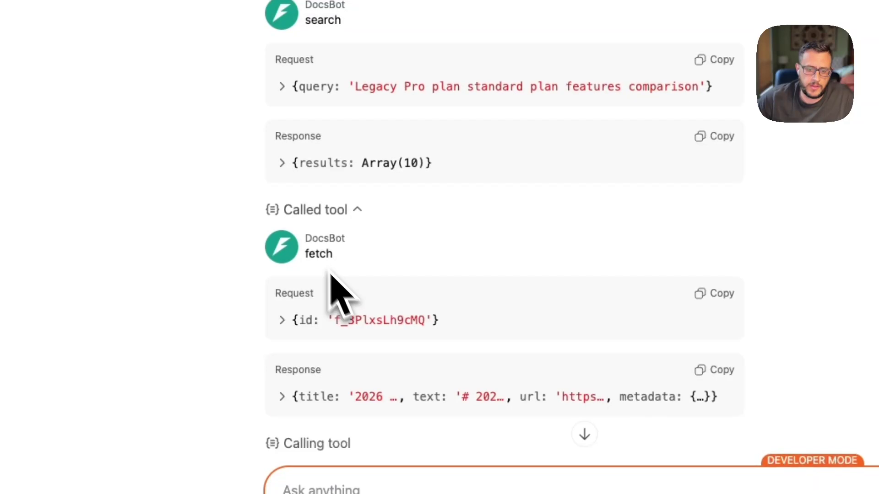
pyautogui.scroll(-2, 467, 412)
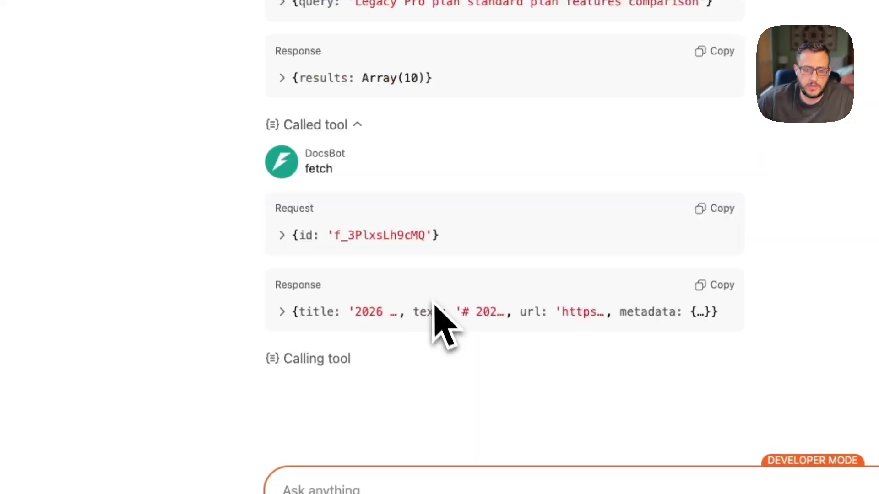
pyautogui.click(282, 313)
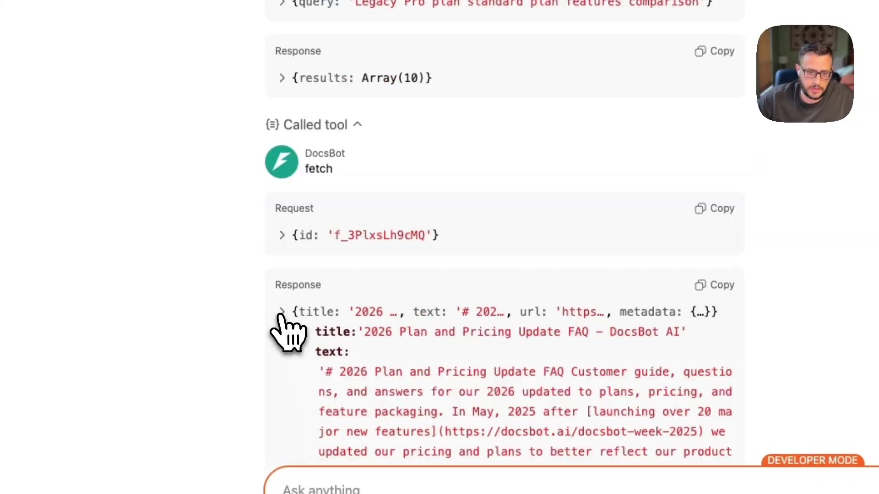
pyautogui.scroll(-5, 361, 339)
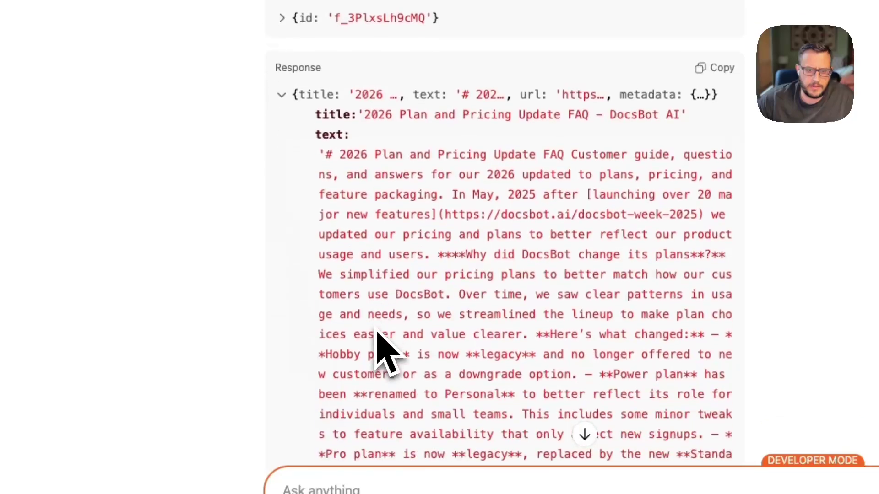
pyautogui.click(288, 93)
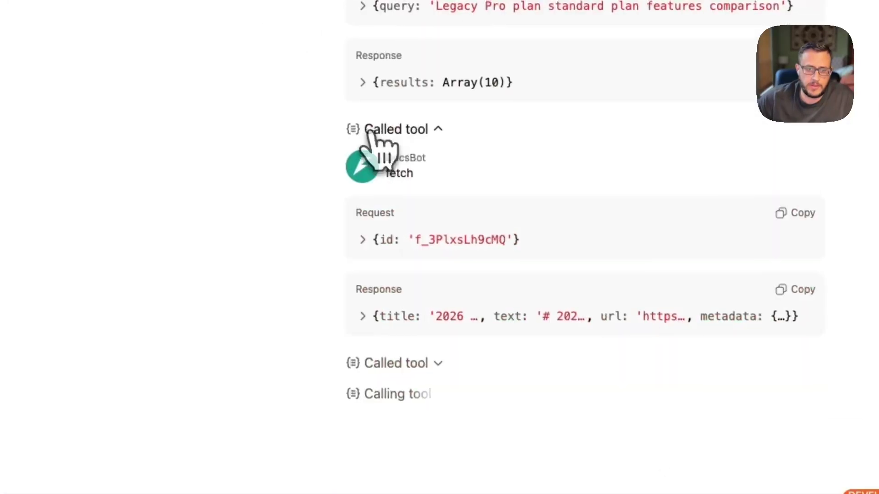
# Check the third DocsBot tool call and collapse the details of all expanded tool calls
pyautogui.click(419, 366)
pyautogui.click(429, 367)
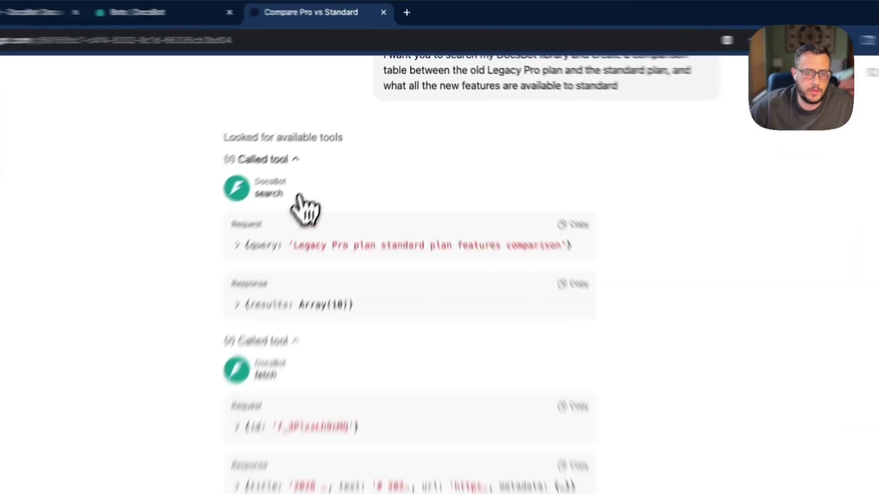
pyautogui.click(335, 115)
pyautogui.click(263, 228)
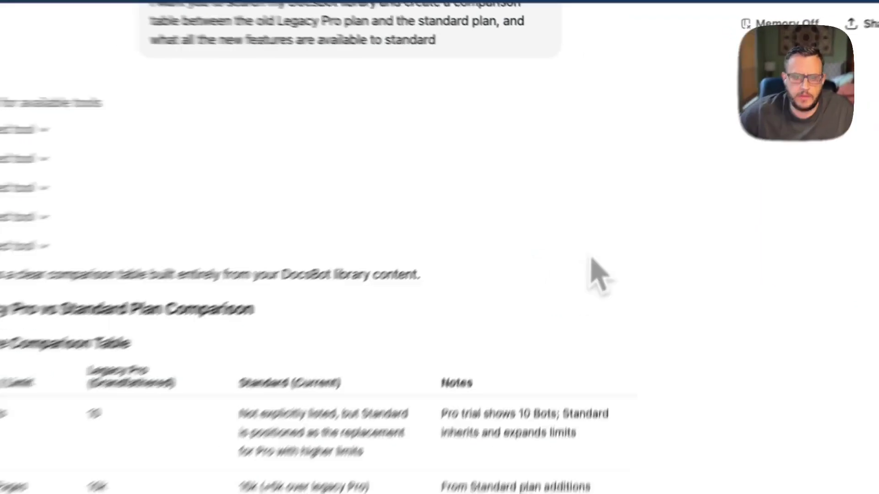
# Read through the generated plan comparison table, the list of Standard-only features and the closing summary
pyautogui.scroll(-3, 555, 254)
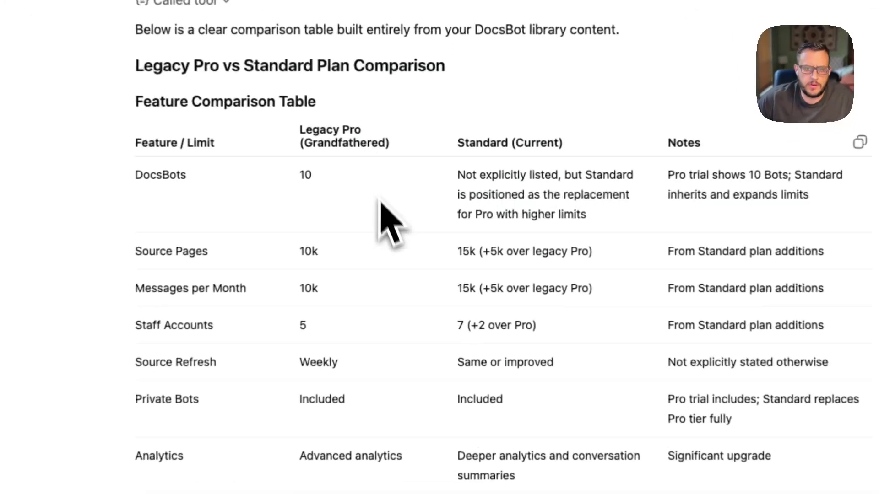
pyautogui.scroll(-15, 575, 185)
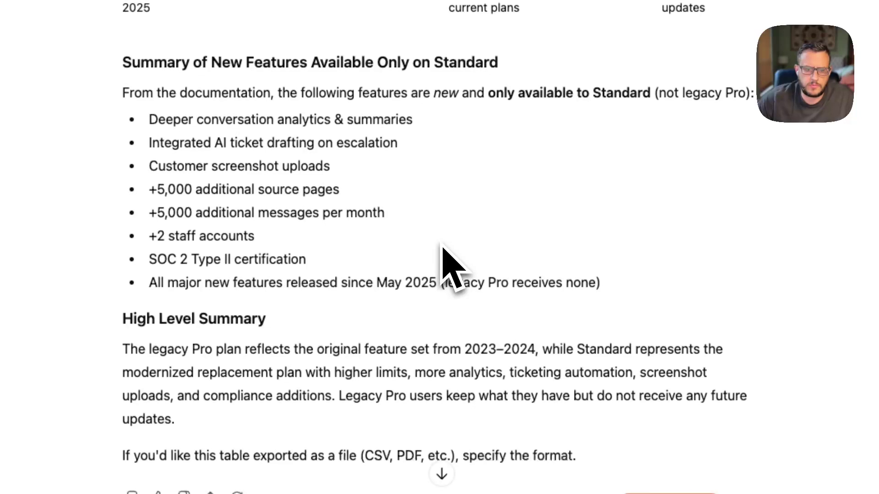
pyautogui.scroll(-5, 446, 265)
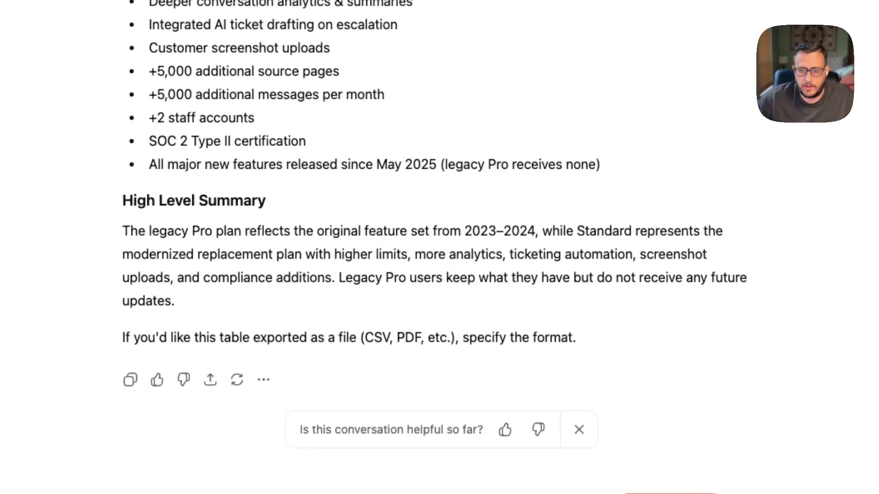